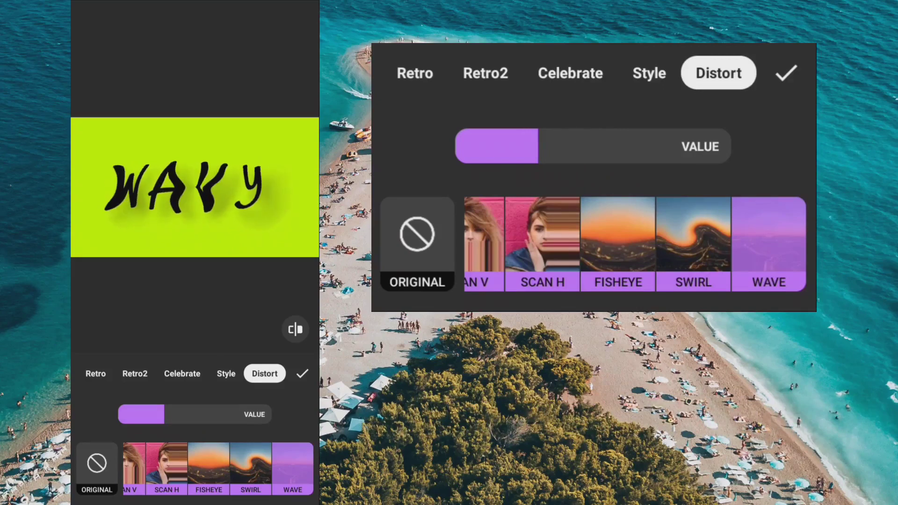
Step: Confirm the Wave distortion on the WAVY text and extend the effect to Clip End
click(302, 374)
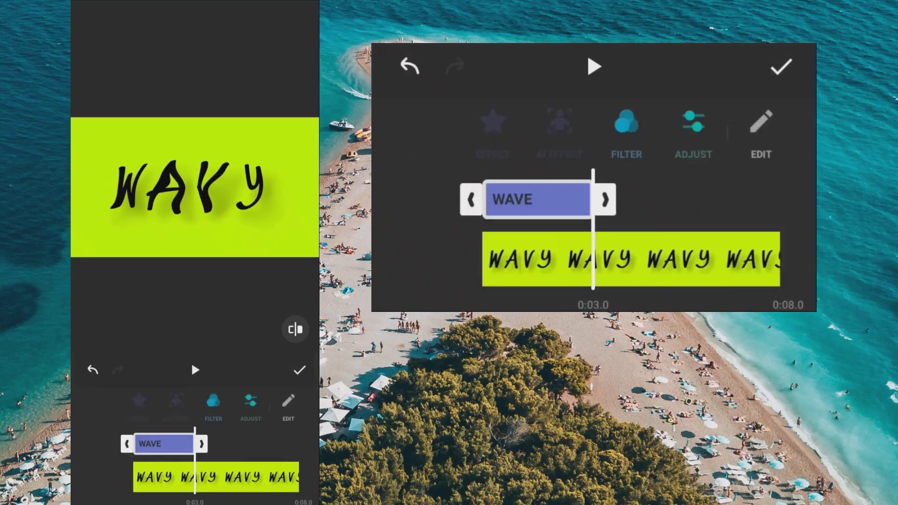
click(201, 444)
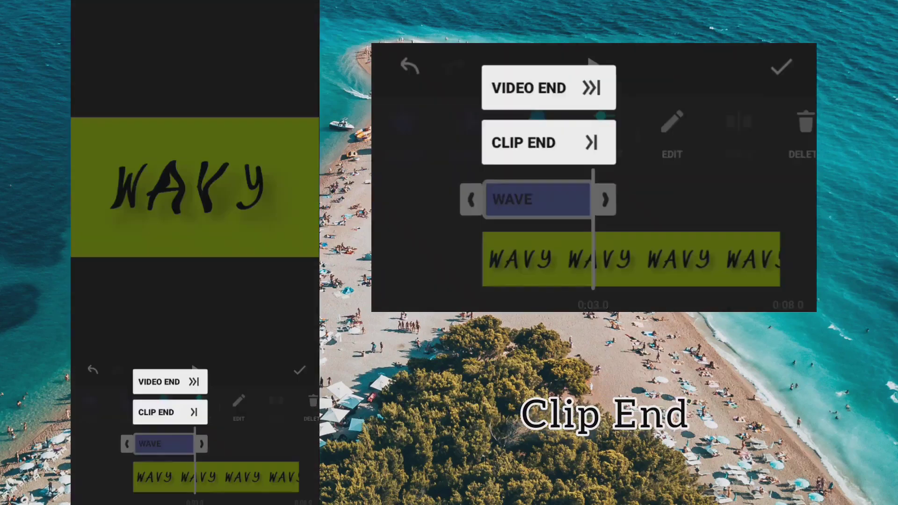
click(173, 411)
Step: Confirm the Wave effect, play the WAVY clip from 0:00, then open the SAVE export settings
click(299, 370)
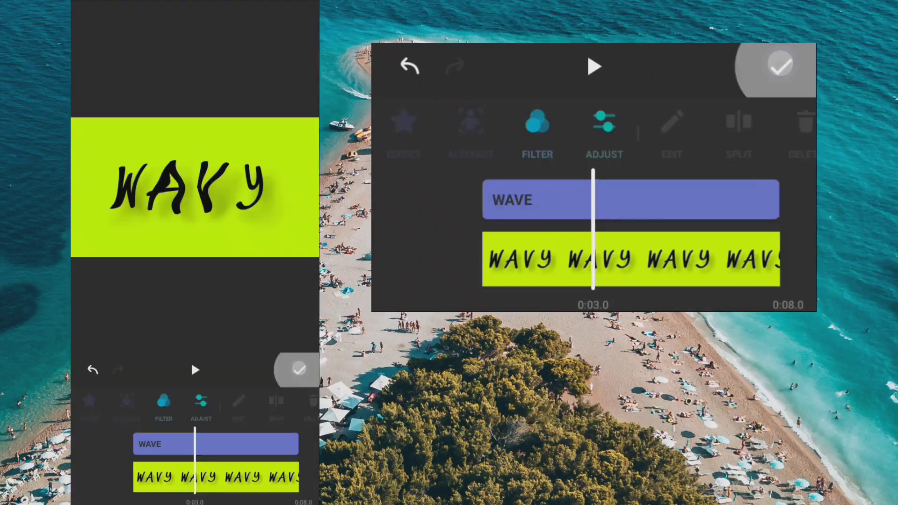
drag(204, 464, 272, 469)
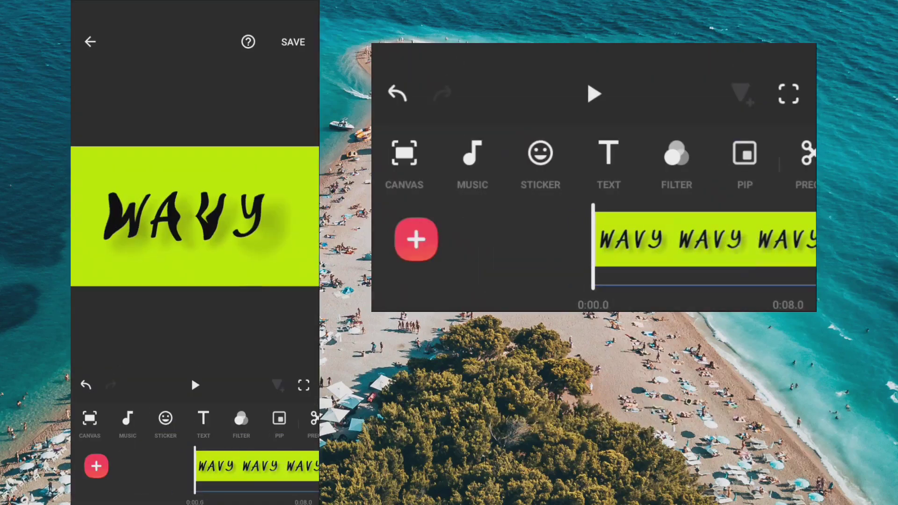
click(195, 385)
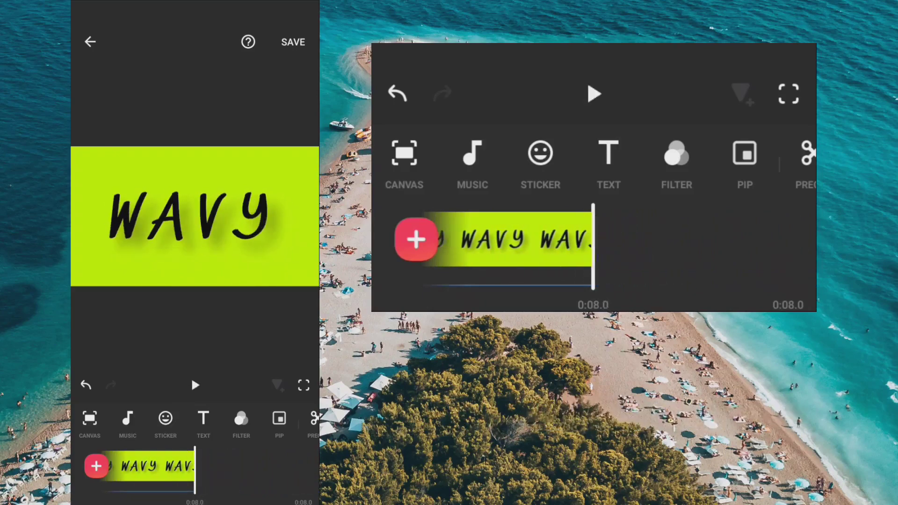
click(294, 41)
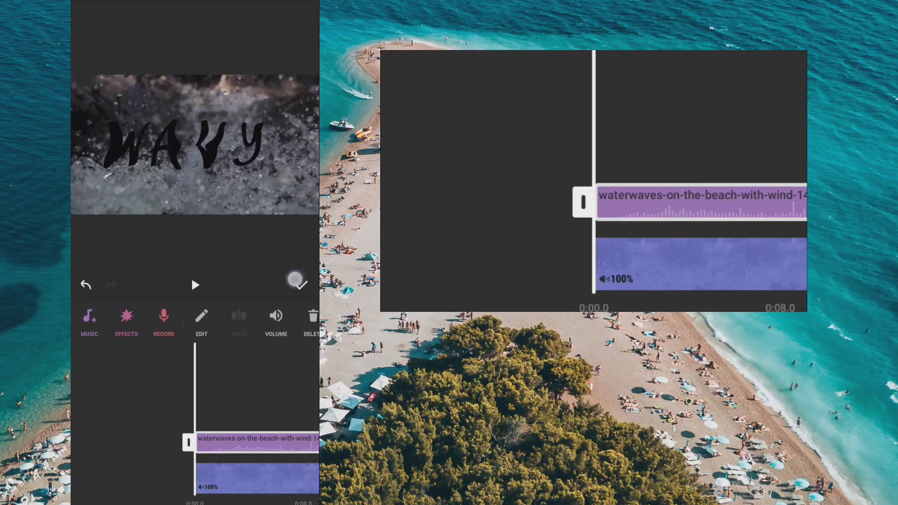
Step: Confirm the sound in the Music panel and preview the WAVY clip with its wave audio
click(295, 280)
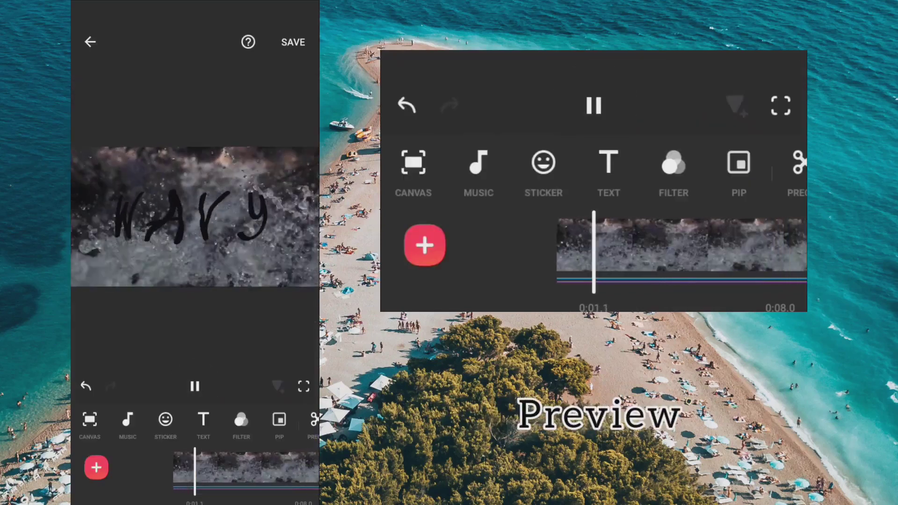